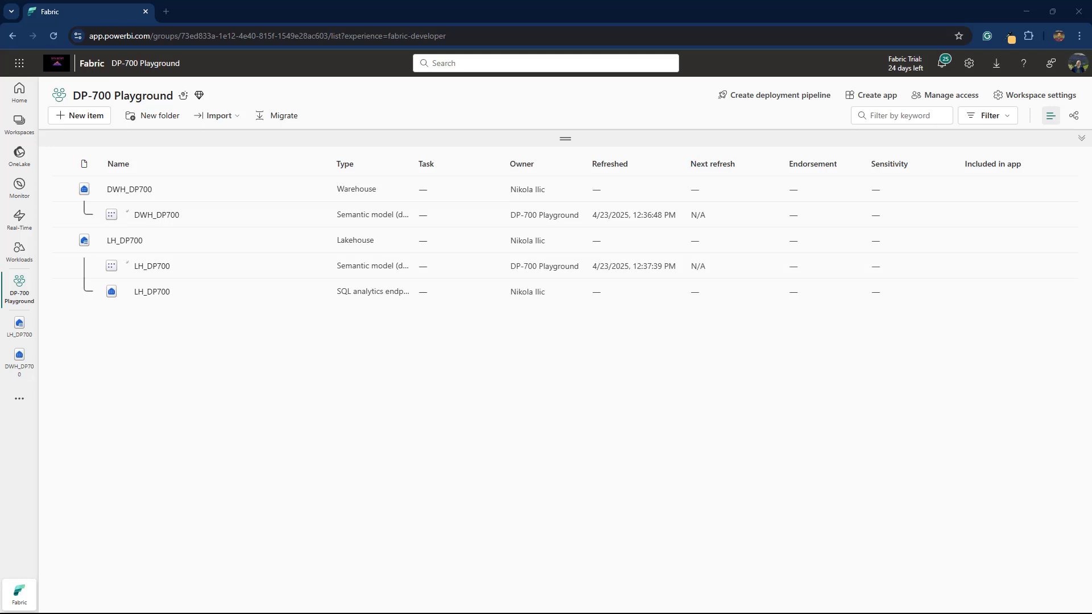
# In the DWH_DP700 warehouse, run a new SQL query that creates my_data_source with PersonID, Name and LastModifytime columns and inserts five rows.
pyautogui.click(138, 188)
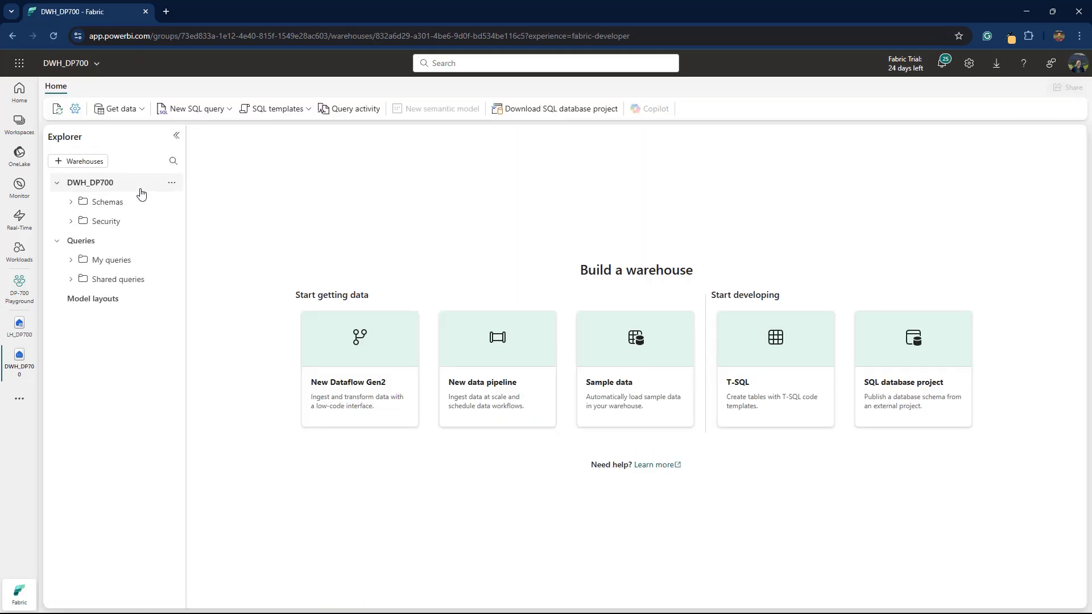
pyautogui.click(173, 186)
pyautogui.click(273, 156)
pyautogui.click(220, 113)
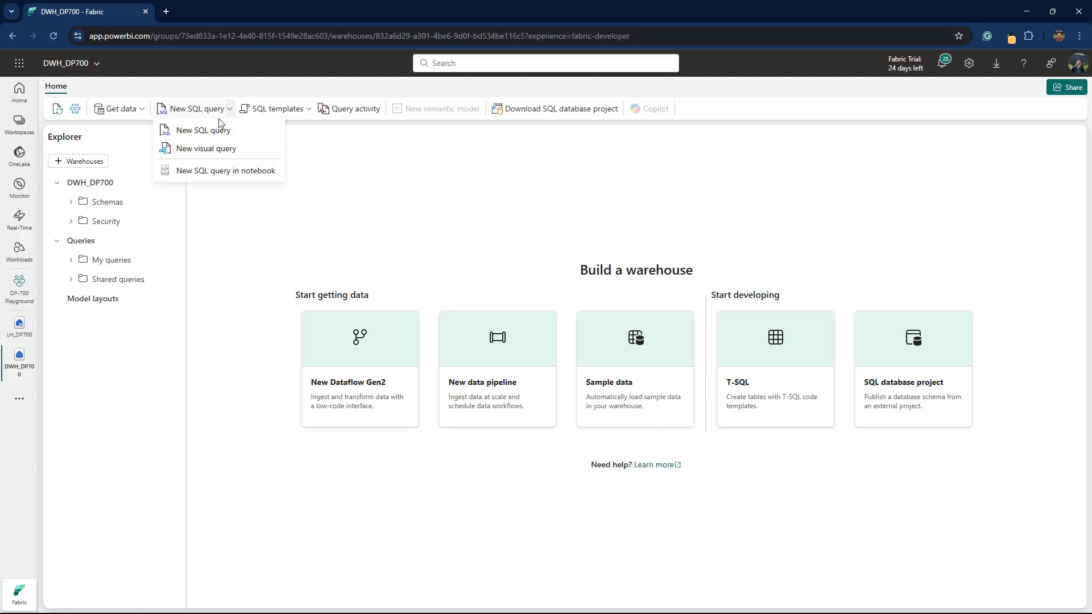
pyautogui.click(217, 132)
pyautogui.write("create table my_data_source (     PersonID int,     Name varchar(255),     LastModifytime DATETIME2(6) );  INSERT INTO my_data_source     (PersonID, Name, LastModifytime) VALUES     (1, 'John','9/1/2024 12:56:00 AM'),     (2, 'Mary','9/2/2024 5:23:00 AM'),     (3, 'Alex','9/3/2024 2:36:00 AM'),     (4, 'Amanda','9/4/2024 3:21:00 AM'),     (5, 'Greg','9/5/2024 8:06:00 AM');")
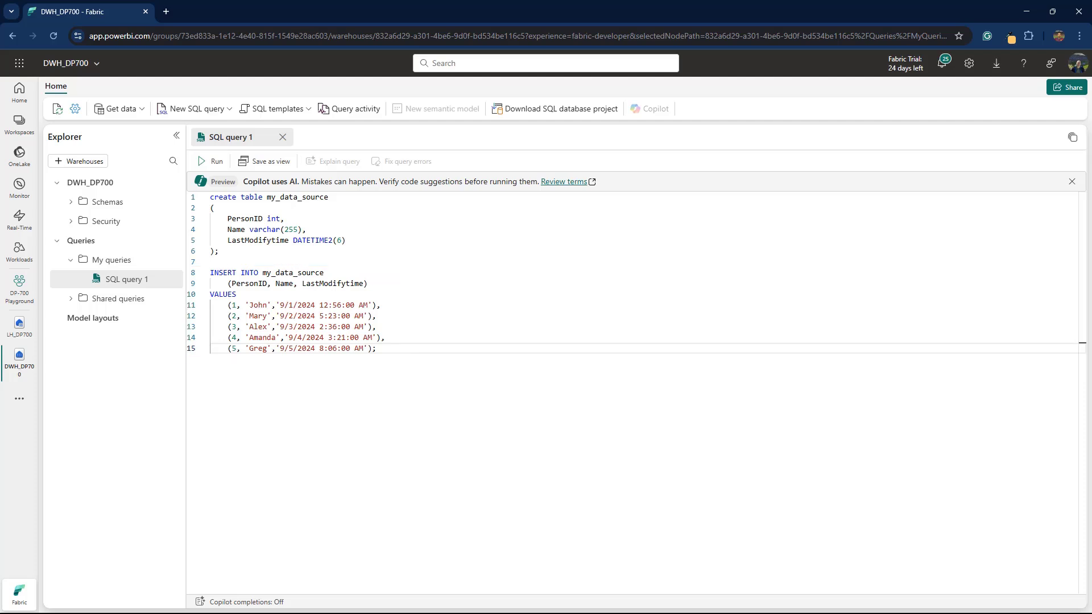
pyautogui.hotkey('ctrl', 'Return')
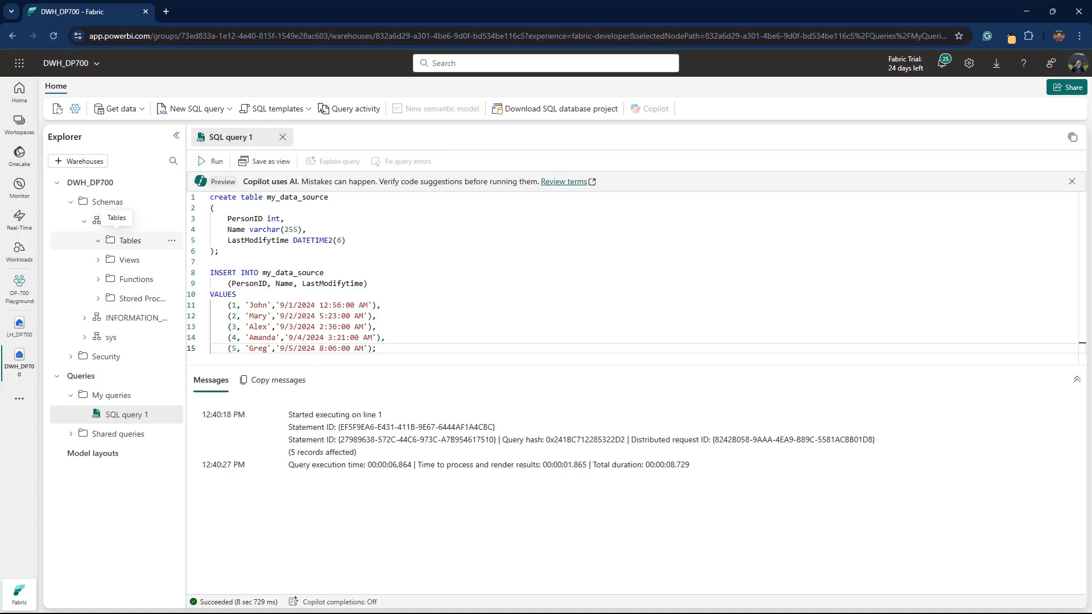
# Expand the dbo schema's tables, widen the explorer and display the data in my_data_source.
pyautogui.click(160, 241)
pyautogui.click(197, 299)
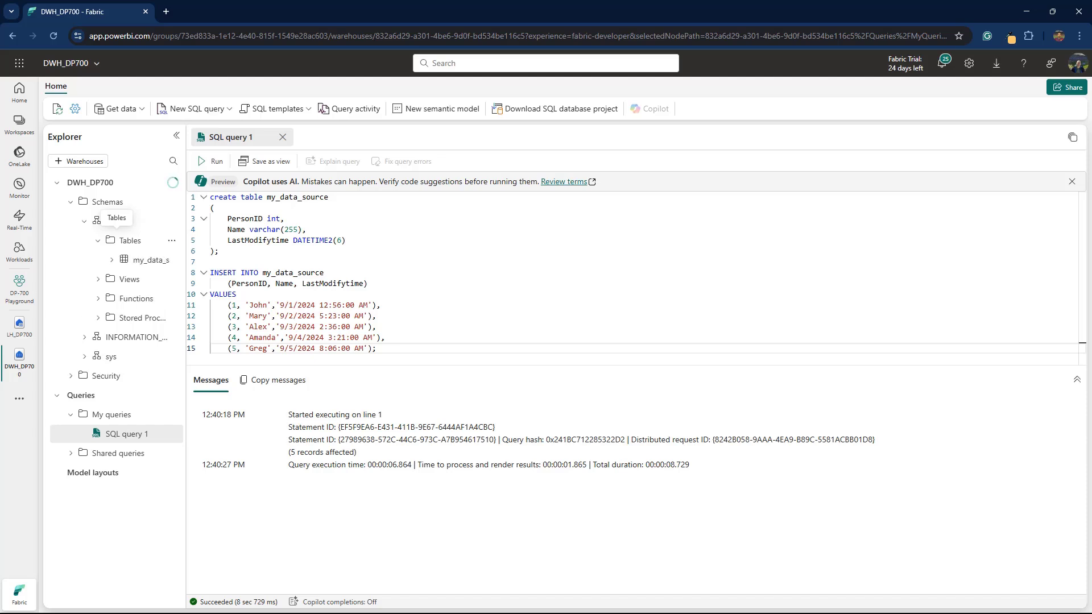
pyautogui.moveTo(186, 260); pyautogui.dragTo(236, 260)
pyautogui.click(161, 260)
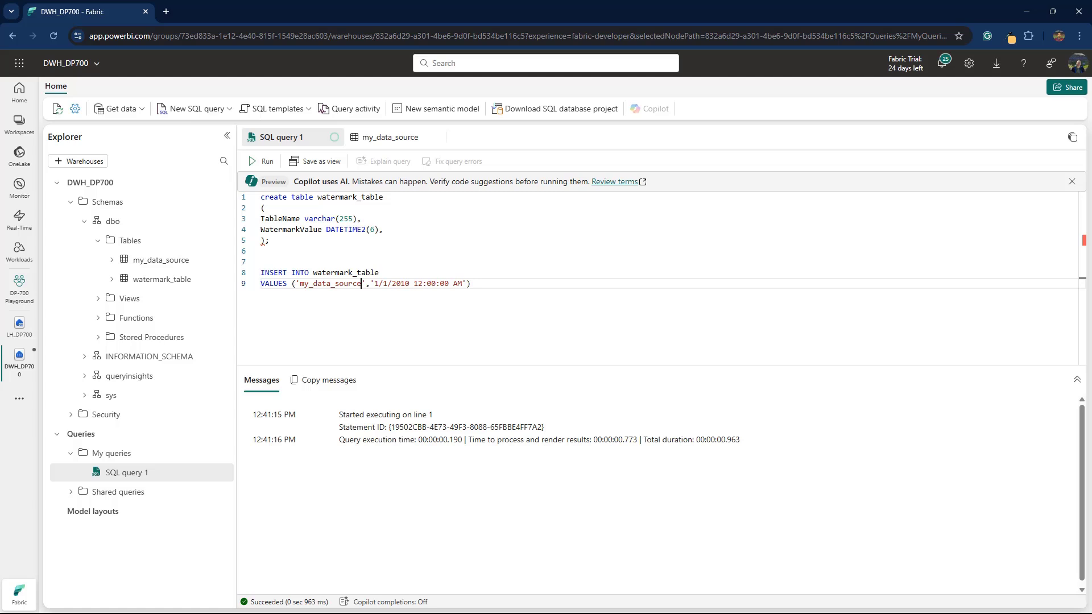
# Run only the INSERT statement that adds 'my_data_source' with '1/1/2010 12:00:00 AM' to watermark_table.
pyautogui.moveTo(471, 283); pyautogui.dragTo(261, 273)
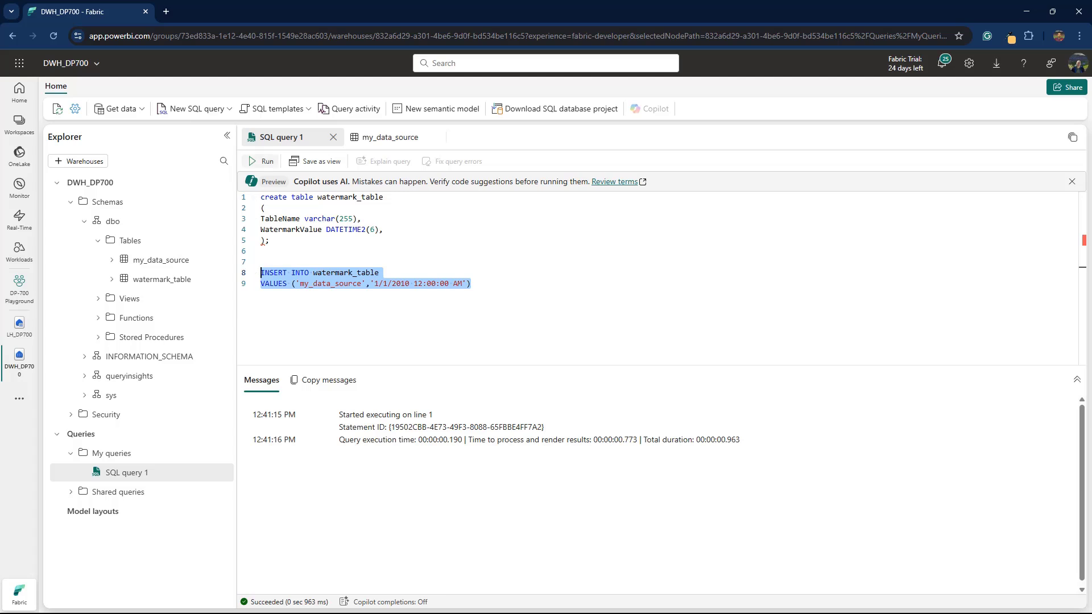
pyautogui.hotkey('ctrl', 'Return')
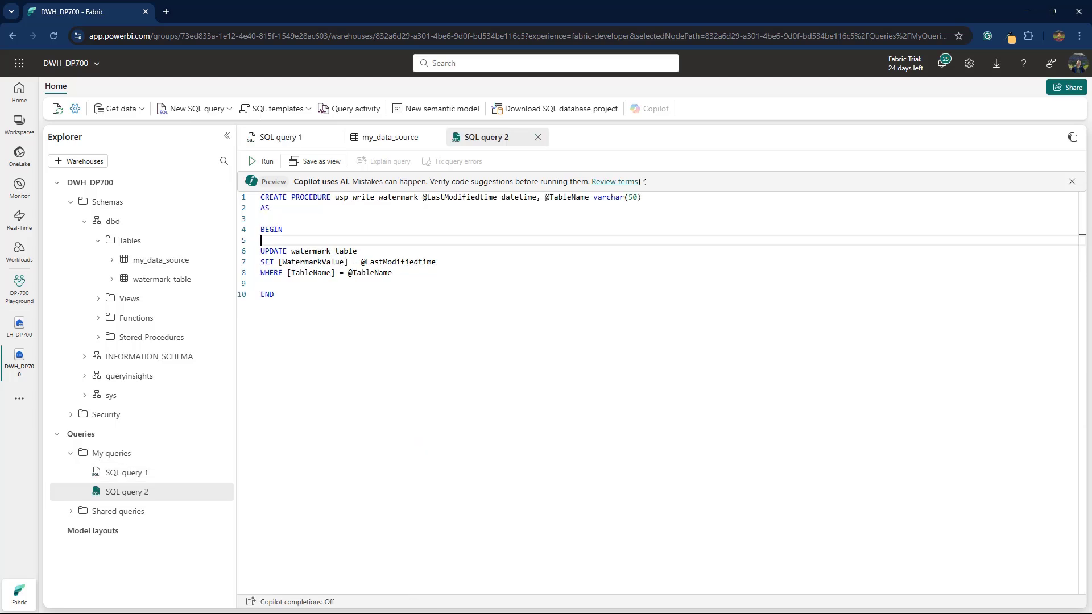
pyautogui.click(261, 283)
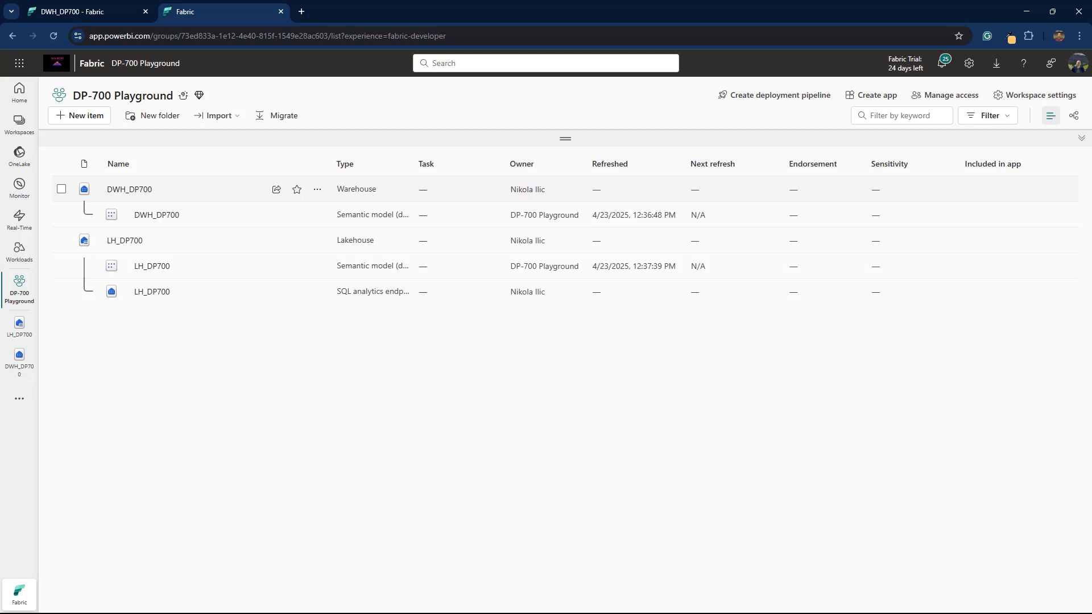
# Create a data pipeline named IncrementalDemo in the DP-700 Playground workspace.
pyautogui.click(80, 115)
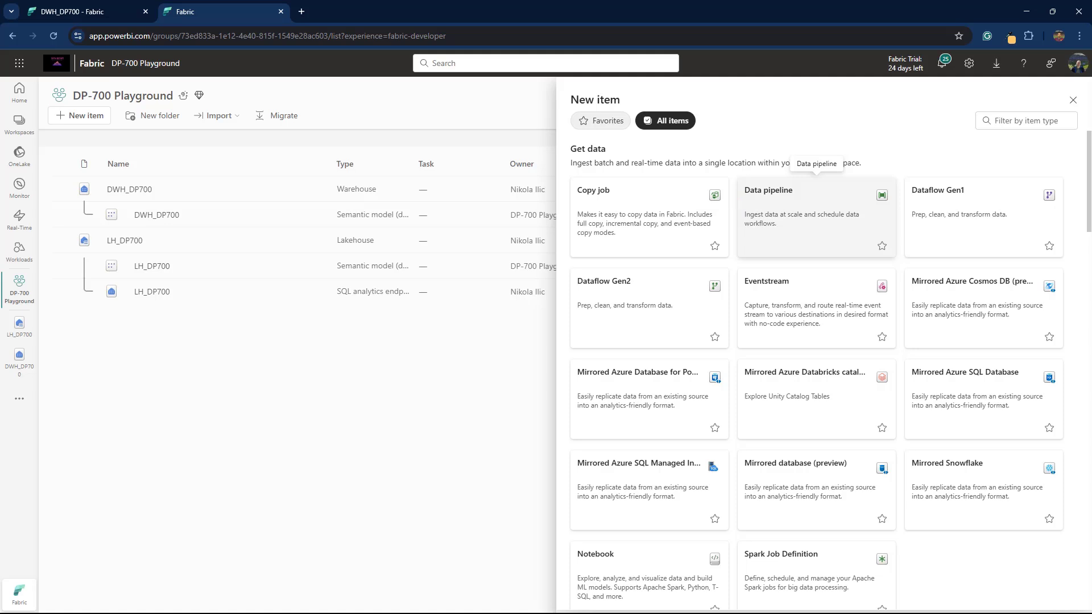
pyautogui.click(816, 208)
pyautogui.write('Incremental')
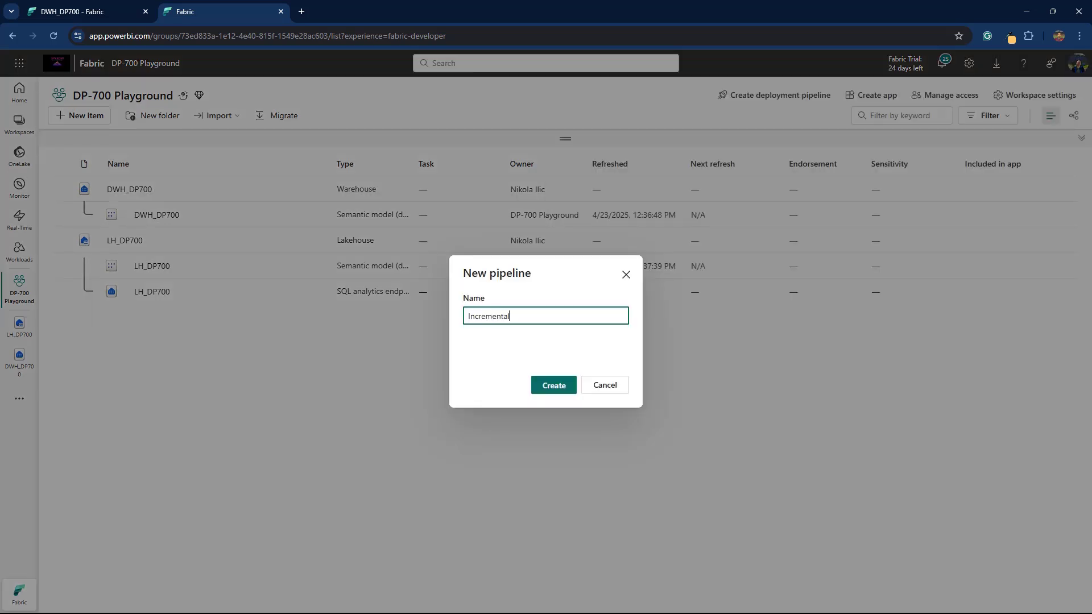
pyautogui.write('Demo')
pyautogui.press('Return')
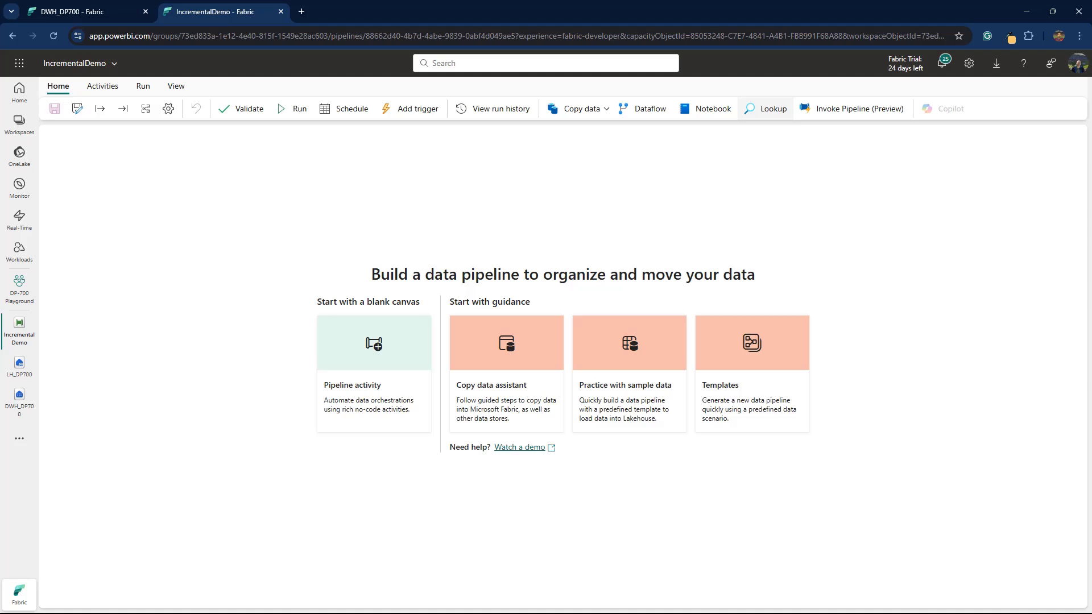
# Add a Lookup activity named Lookup_OldWatermark that reads dbo.watermark_table from the DWH_DP700 connection.
pyautogui.click(766, 109)
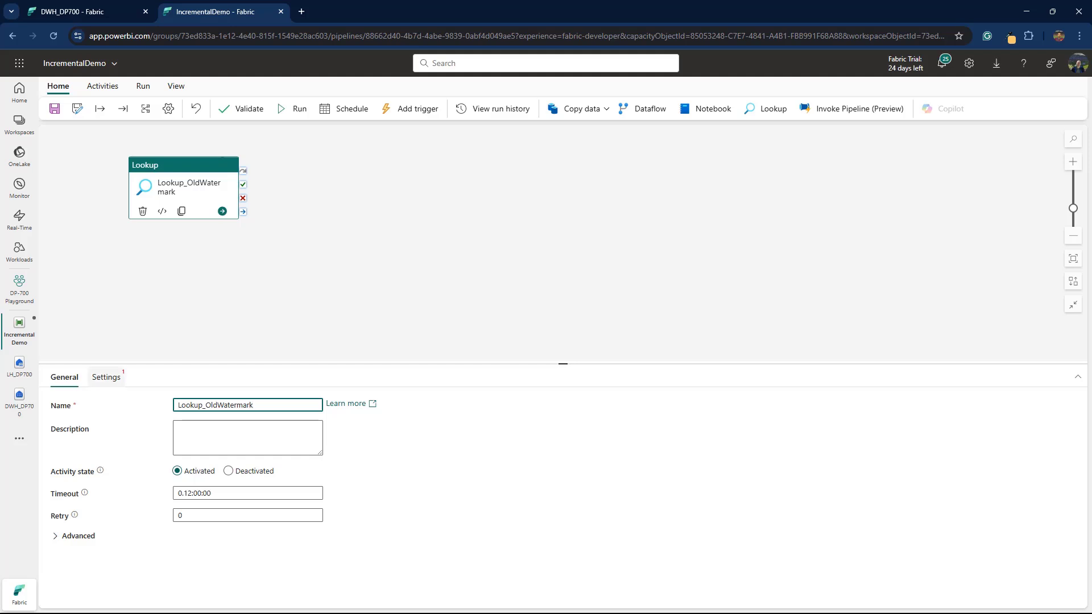
pyautogui.click(106, 378)
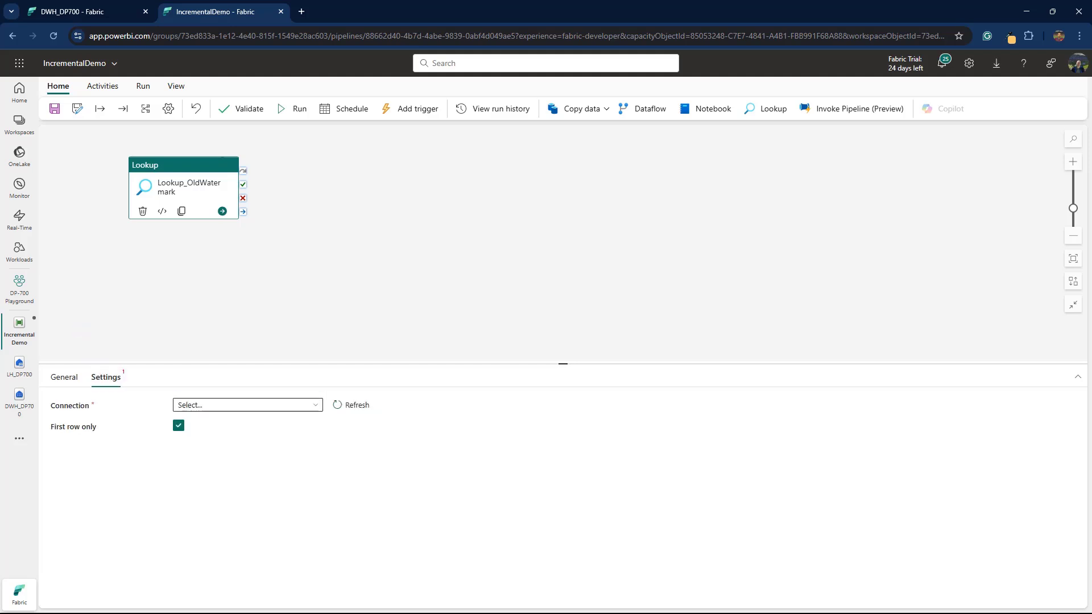
pyautogui.click(248, 405)
pyautogui.click(212, 336)
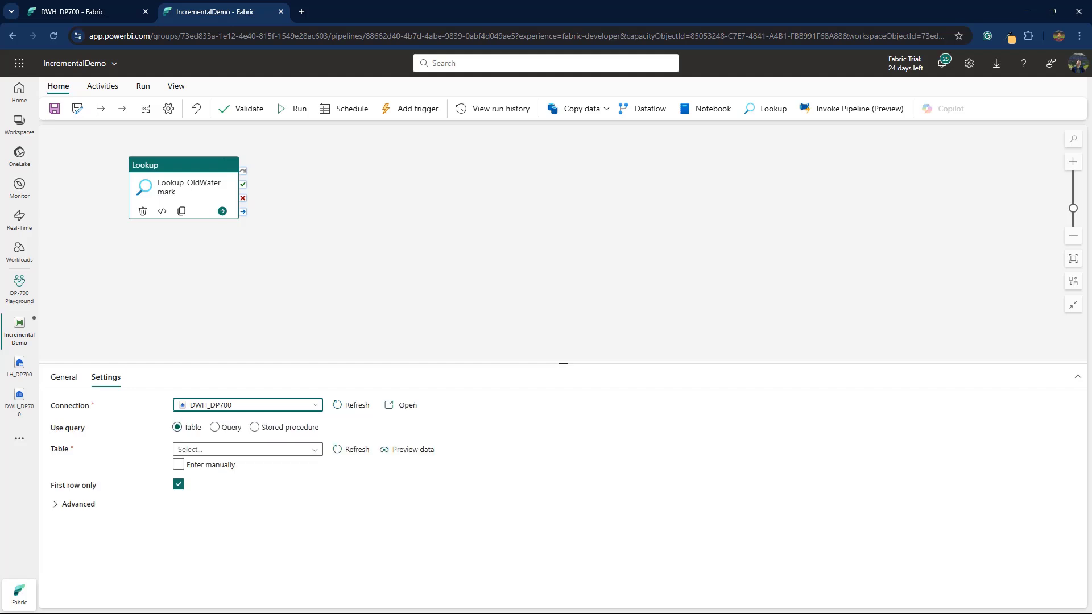
pyautogui.click(248, 449)
pyautogui.click(204, 493)
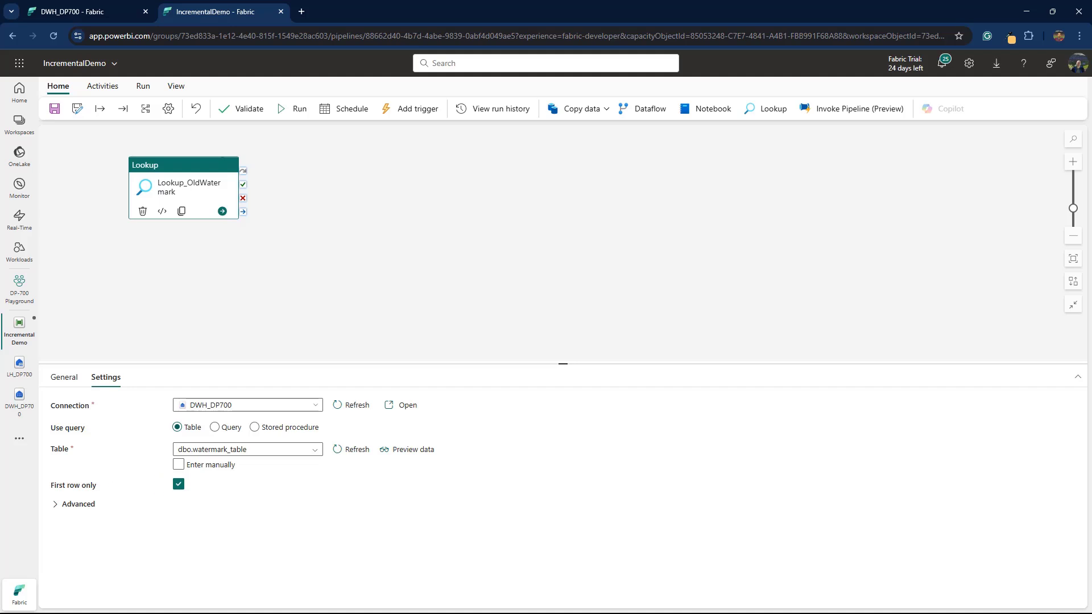
# Add a second Lookup activity below the first one and name it Lookup_NewWatermark.
pyautogui.click(766, 109)
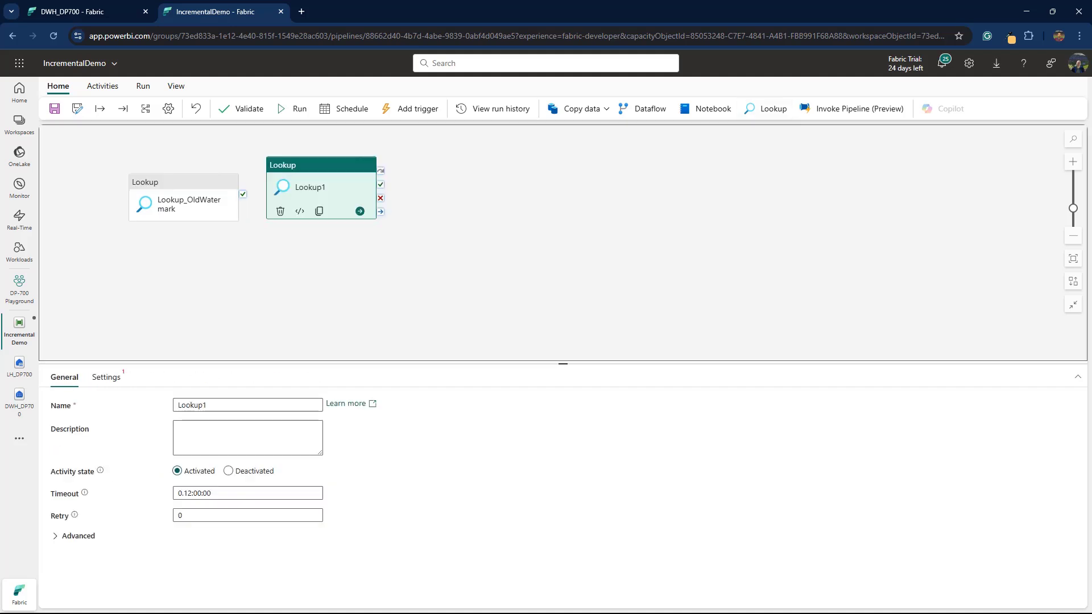
pyautogui.moveTo(330, 188); pyautogui.dragTo(193, 284)
pyautogui.click(248, 405)
pyautogui.doubleClick(207, 405)
pyautogui.write('Lookup_NewWatermark')
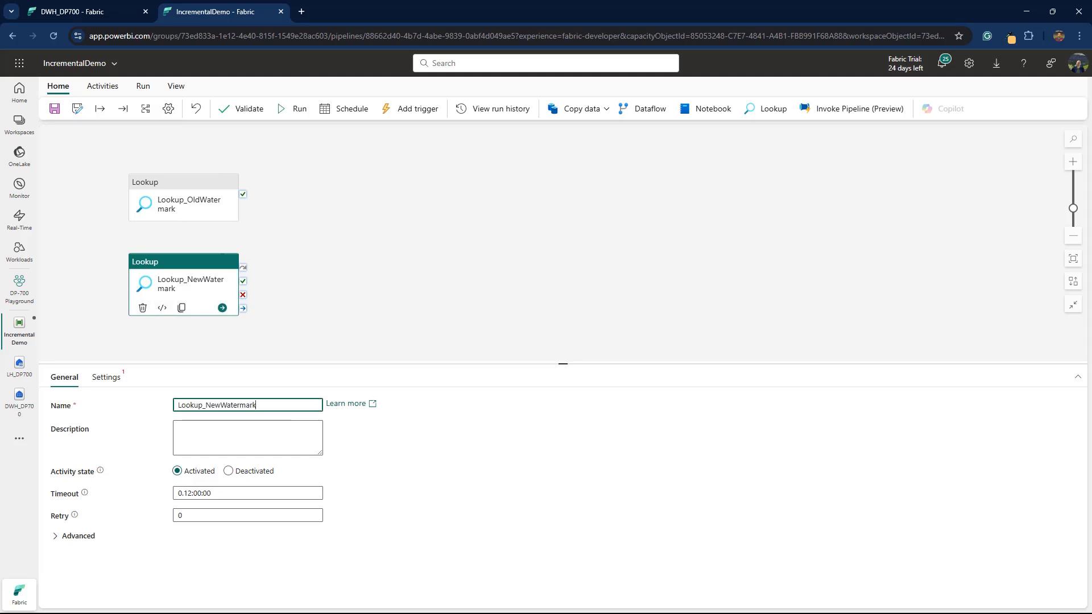
# Set Lookup_NewWatermark to use DWH_DP700 with the query "select MAX(LastModifytime) as NewWatermarkvalue from my_data_source".
pyautogui.click(213, 335)
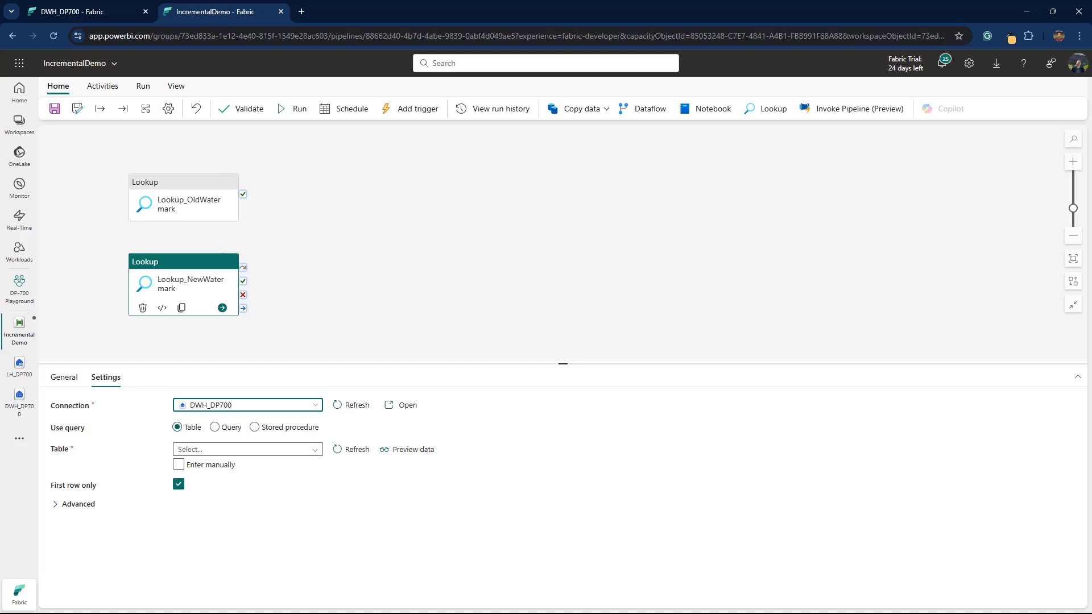
pyautogui.scroll(-1, 213, 335)
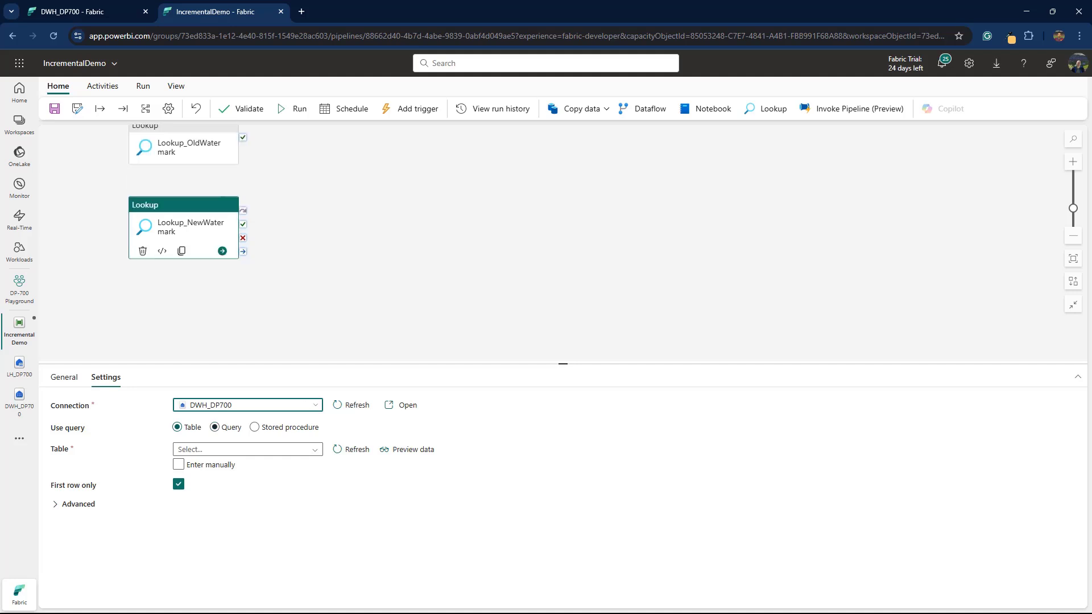
pyautogui.click(215, 427)
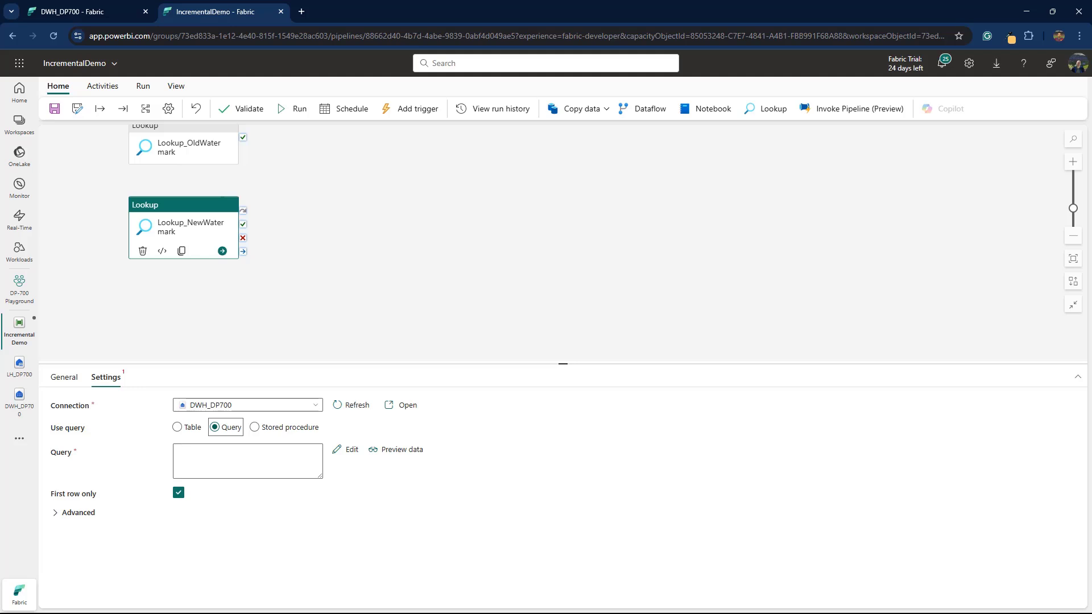
pyautogui.hotkey('alt', 'Tab')
pyautogui.write('select MAX(LastModifytime) as NewWatermarkvalue from my_data_source')
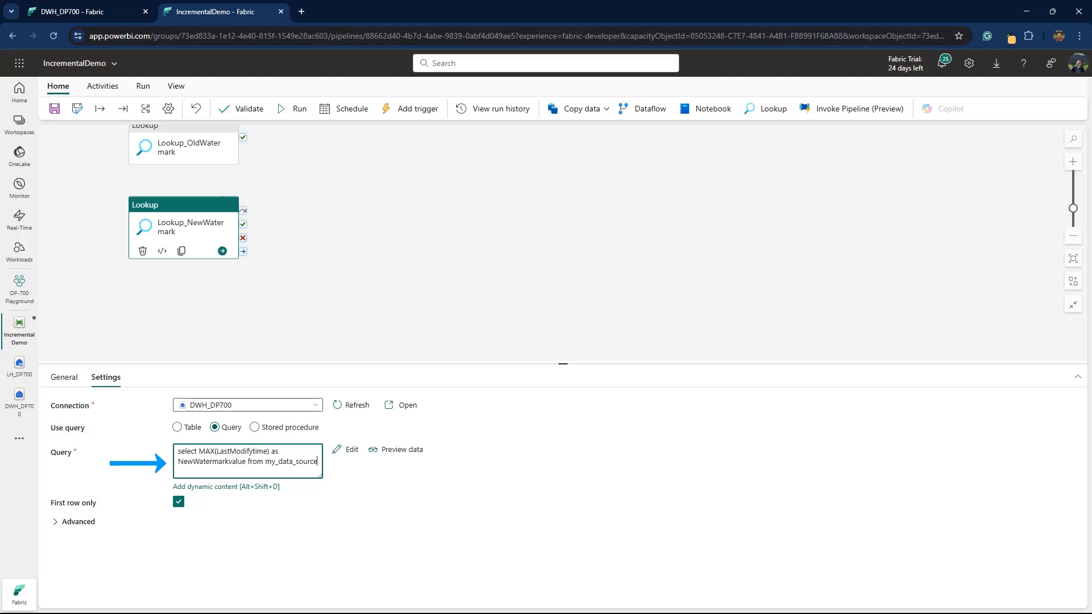
pyautogui.click(427, 245)
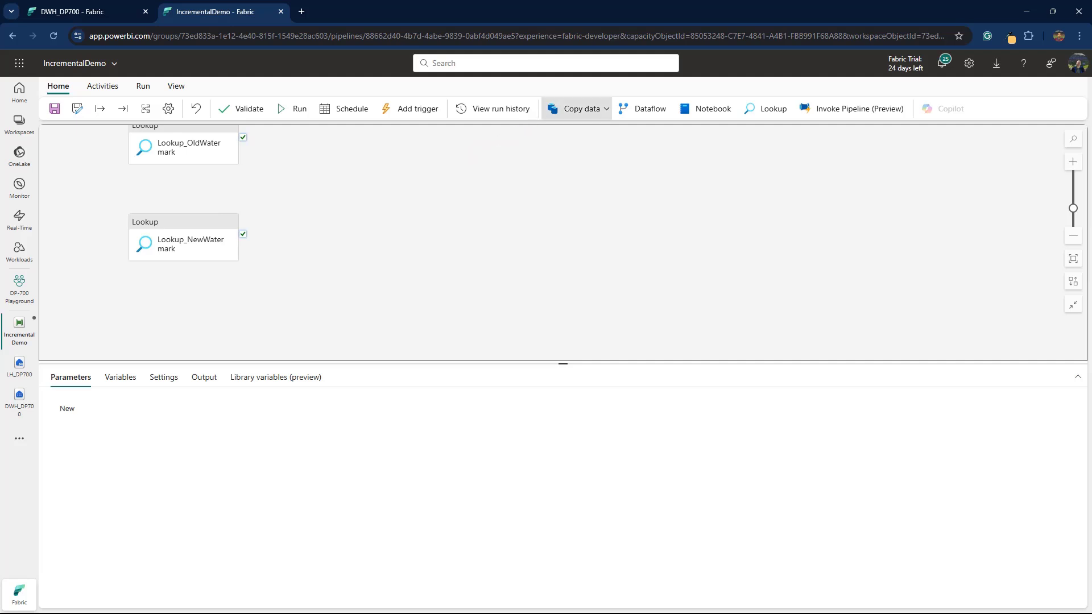
# Add a Copy data activity named Copy_Incremental to the canvas and arrange it beside the two lookups.
pyautogui.click(578, 108)
pyautogui.click(589, 133)
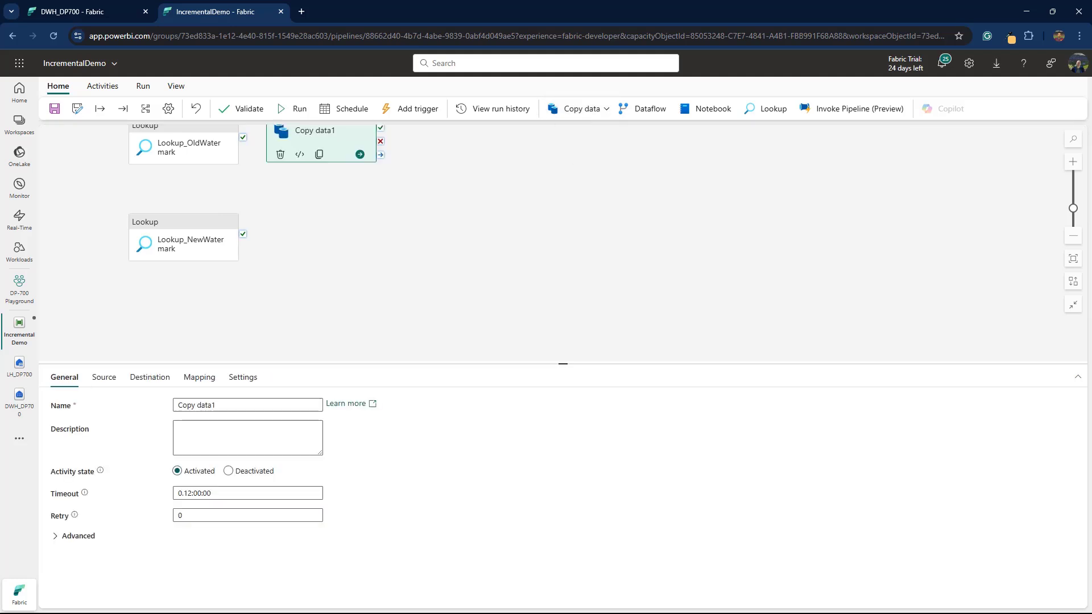
pyautogui.moveTo(322, 139); pyautogui.dragTo(346, 217)
pyautogui.moveTo(184, 238); pyautogui.dragTo(181, 291)
pyautogui.moveTo(185, 146); pyautogui.dragTo(178, 211)
pyautogui.write('Copy_Incremental')
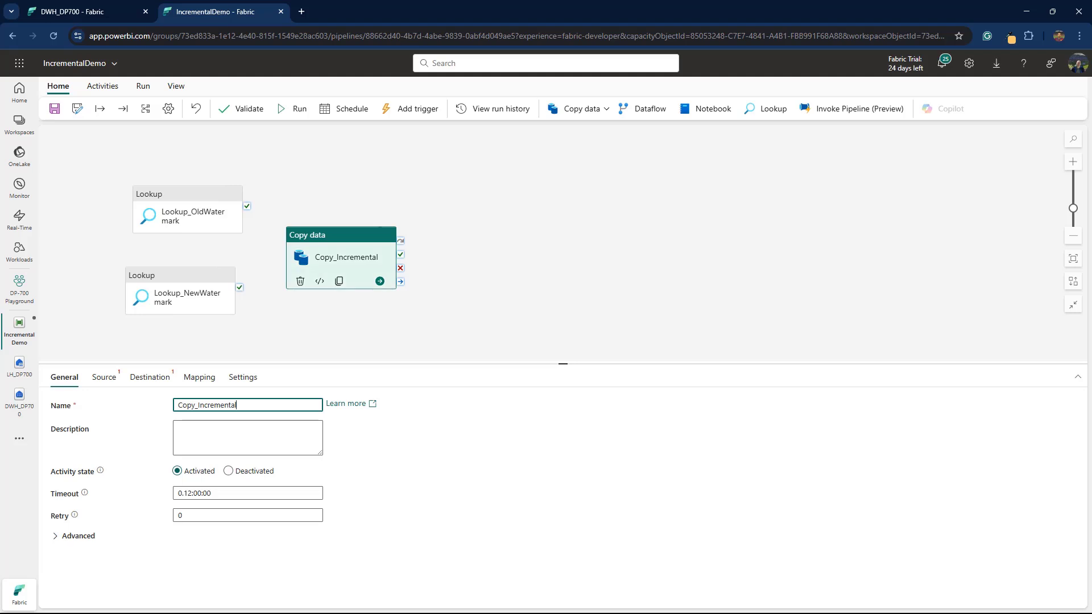
# Connect the success outputs of both Lookup activities to Copy_Incremental and position it between them.
pyautogui.moveTo(247, 206); pyautogui.dragTo(339, 258)
pyautogui.moveTo(240, 287); pyautogui.dragTo(339, 268)
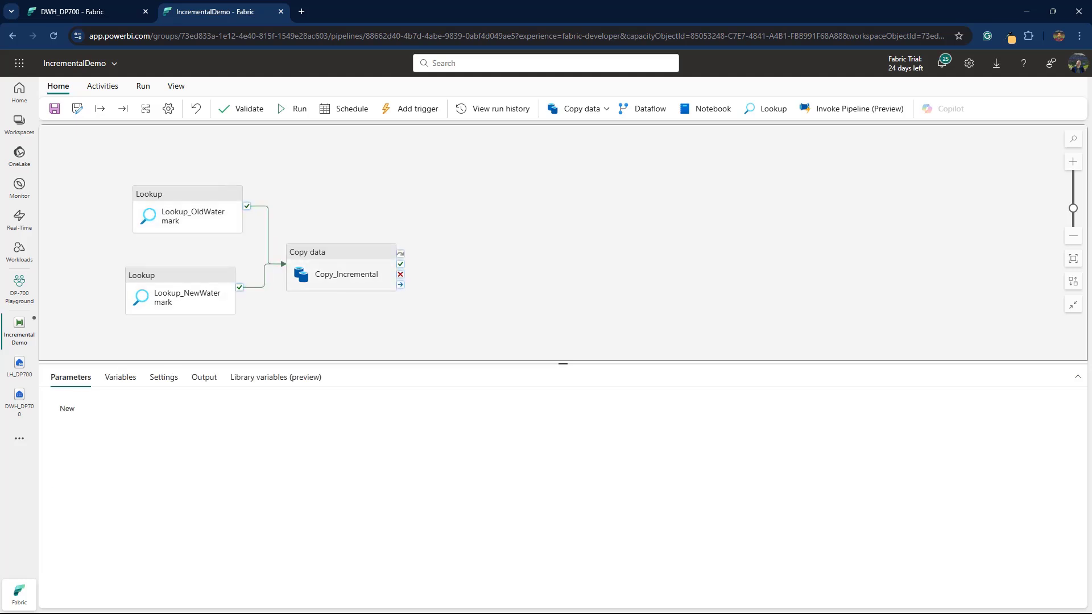
pyautogui.moveTo(341, 264); pyautogui.dragTo(350, 242)
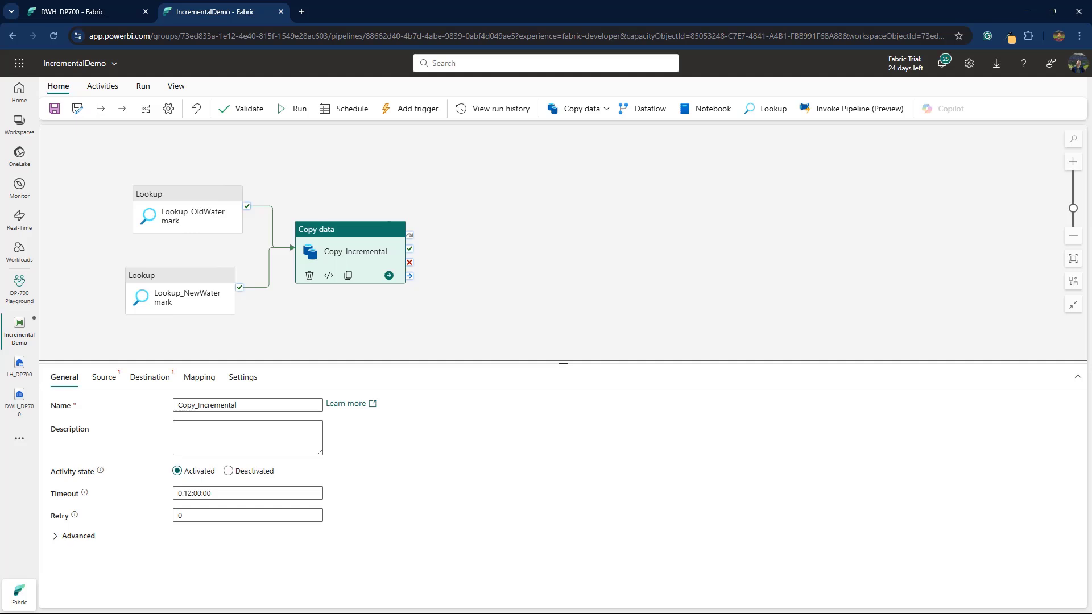
# Set Copy_Incremental's destination to the DP700_Incremental folder under Files in the LH_DP700 lakehouse.
pyautogui.click(103, 377)
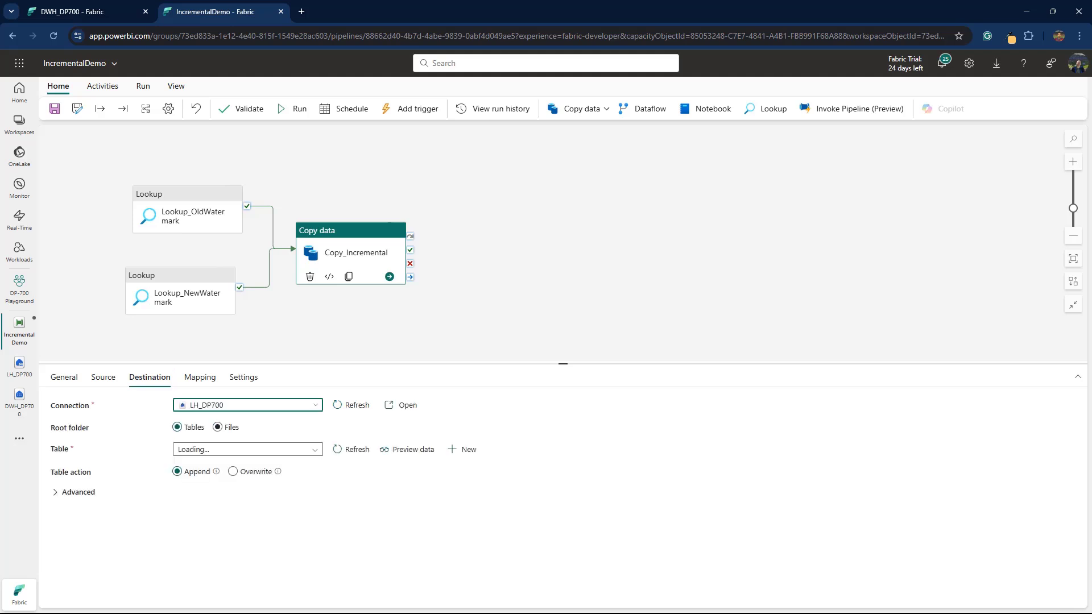
pyautogui.press('Right')
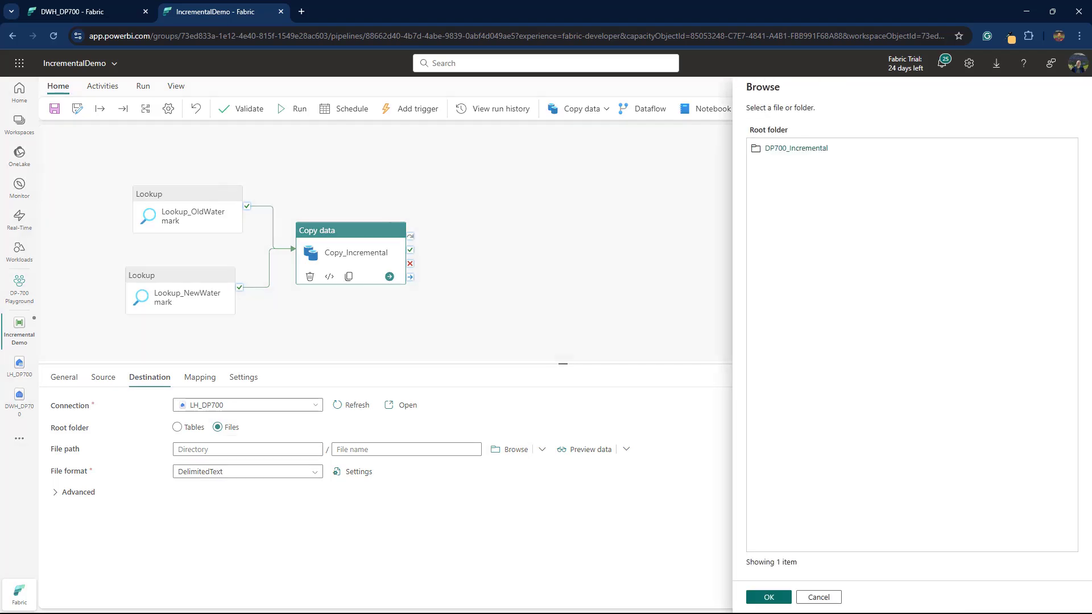
pyautogui.click(797, 149)
pyautogui.click(768, 597)
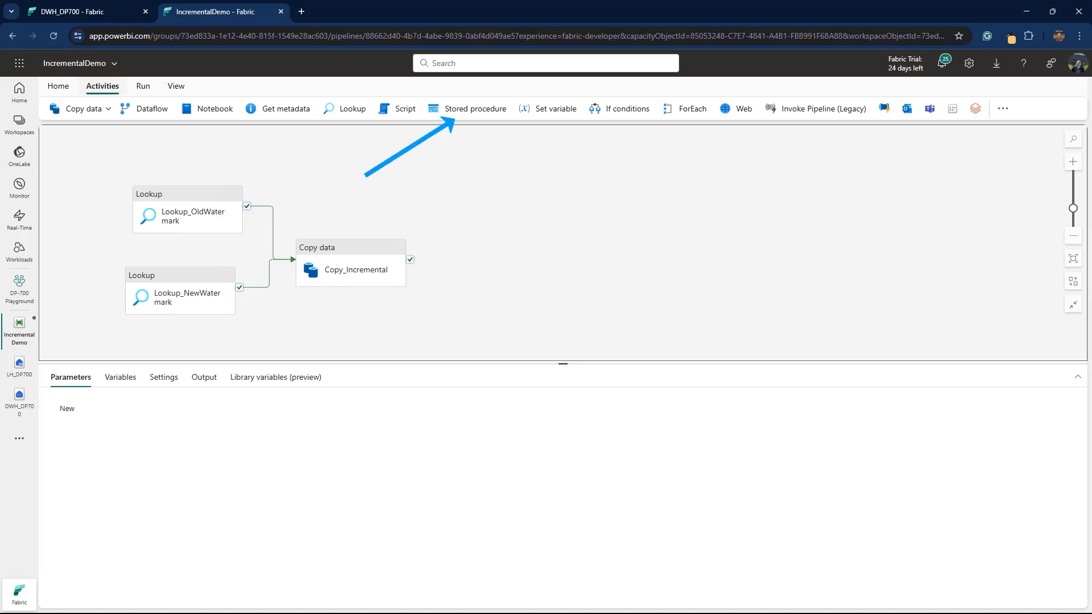
# Add a Stored procedure activity named SP_WriteWatermark and connect Copy_Incremental's success output to it.
pyautogui.click(476, 109)
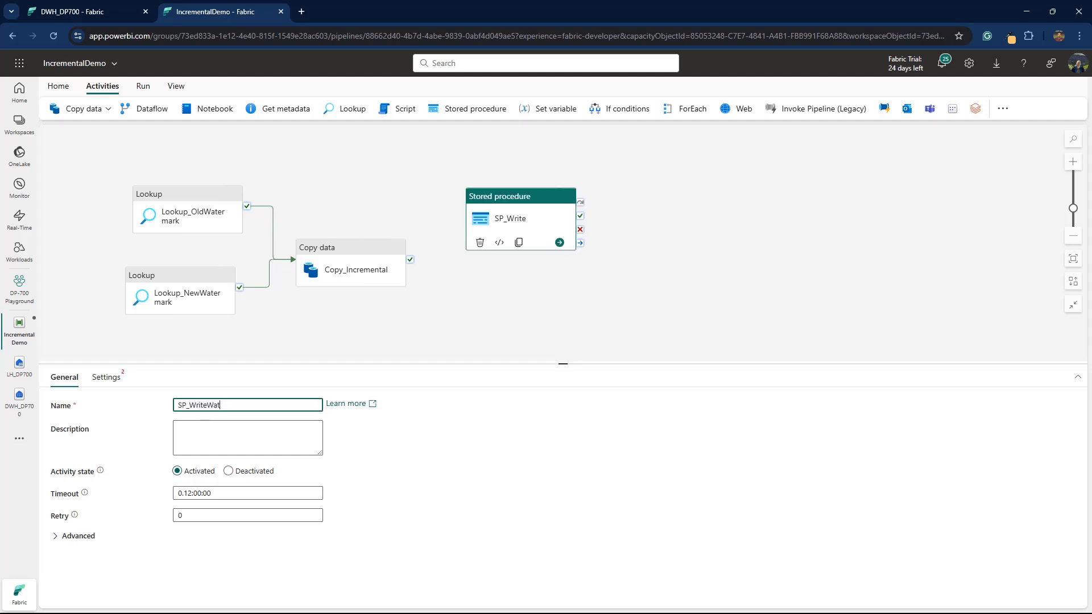
pyautogui.write('ermark')
pyautogui.moveTo(411, 260); pyautogui.dragTo(530, 252)
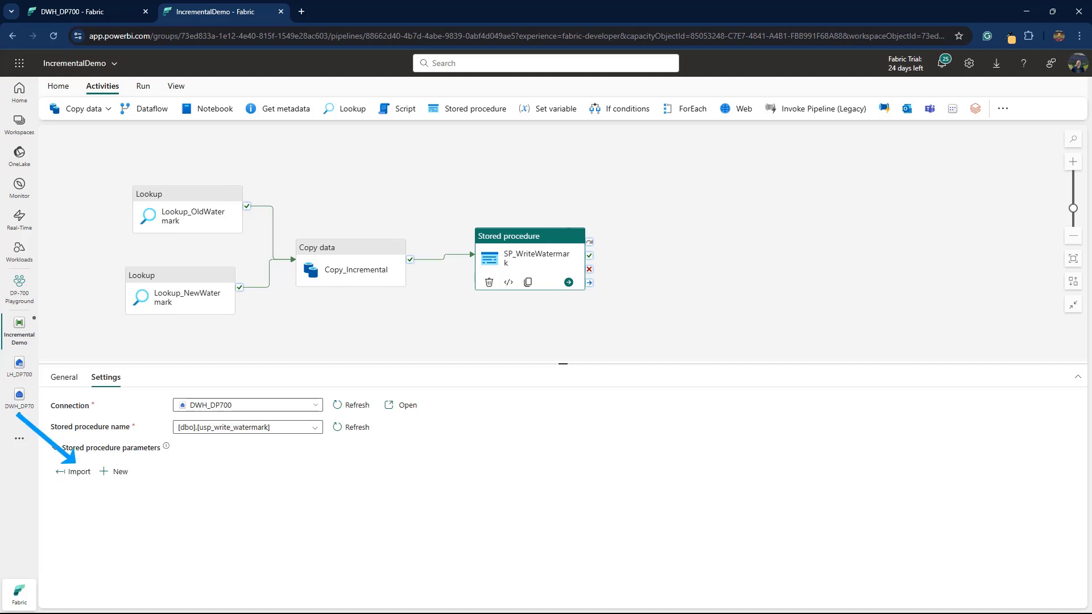
# Import the LastModifiedtime and TableName parameters of [dbo].[usp_write_watermark] into SP_WriteWatermark and open the LastModifiedtime value for editing.
pyautogui.click(73, 471)
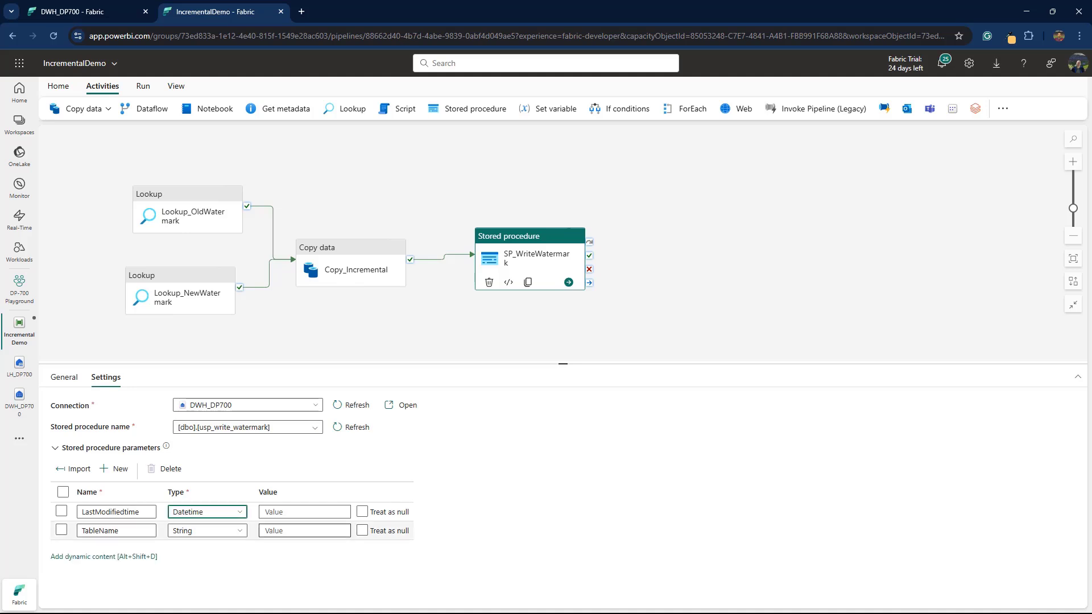
pyautogui.click(304, 512)
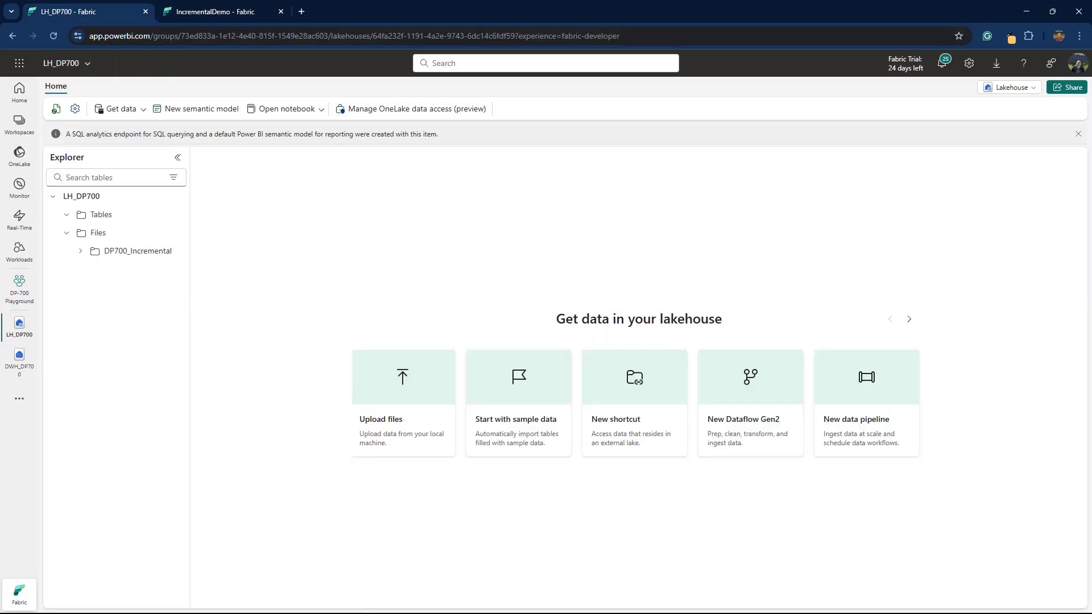
# Open the DP700_Incremental folder in the LH_DP700 lakehouse and preview the text file written by the pipeline run.
pyautogui.click(132, 251)
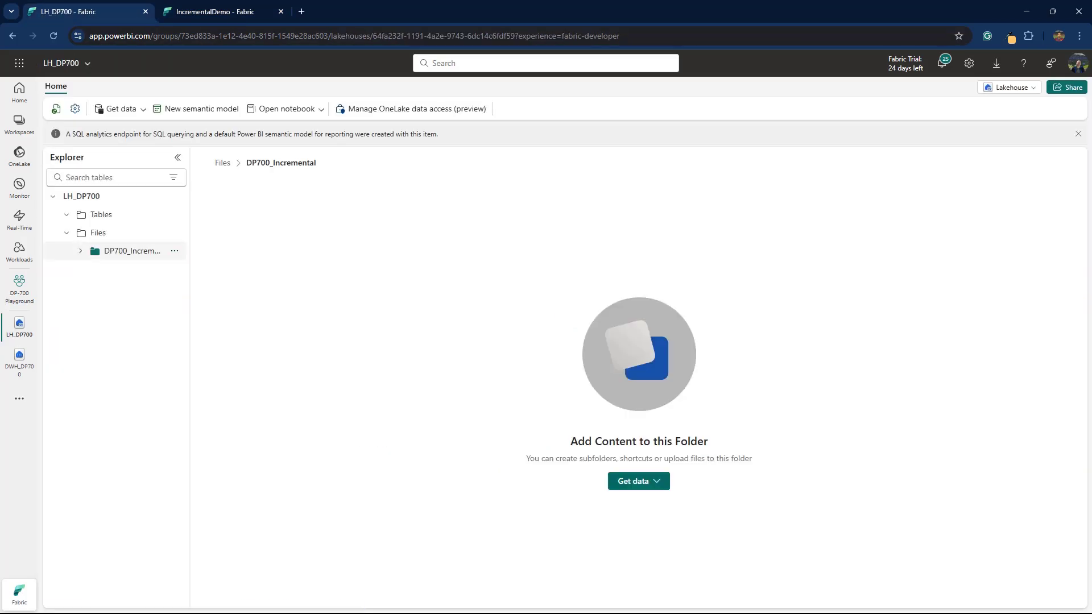
pyautogui.click(81, 251)
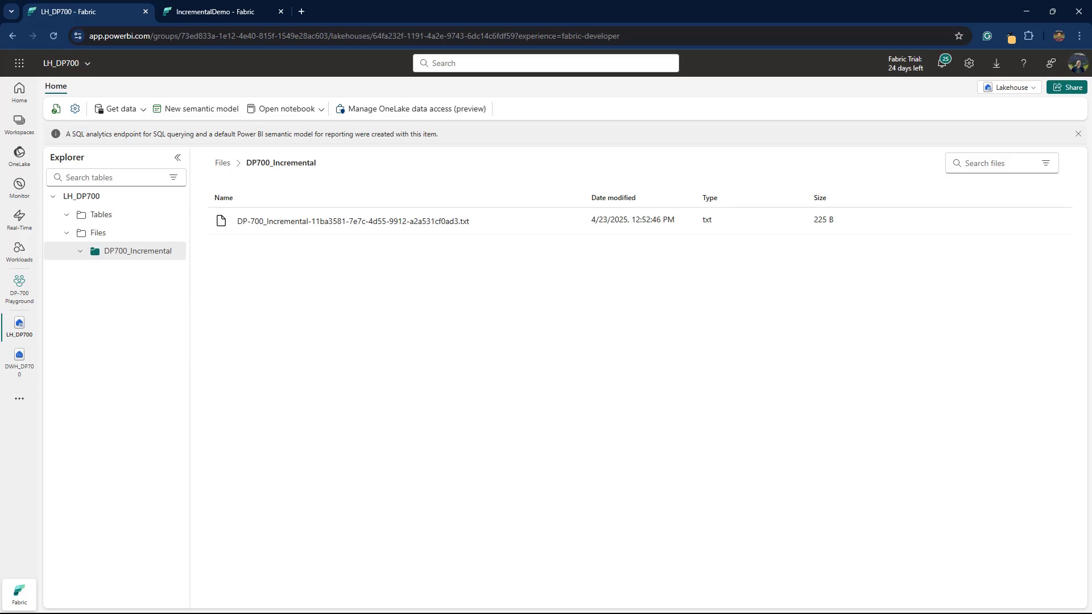
pyautogui.click(352, 222)
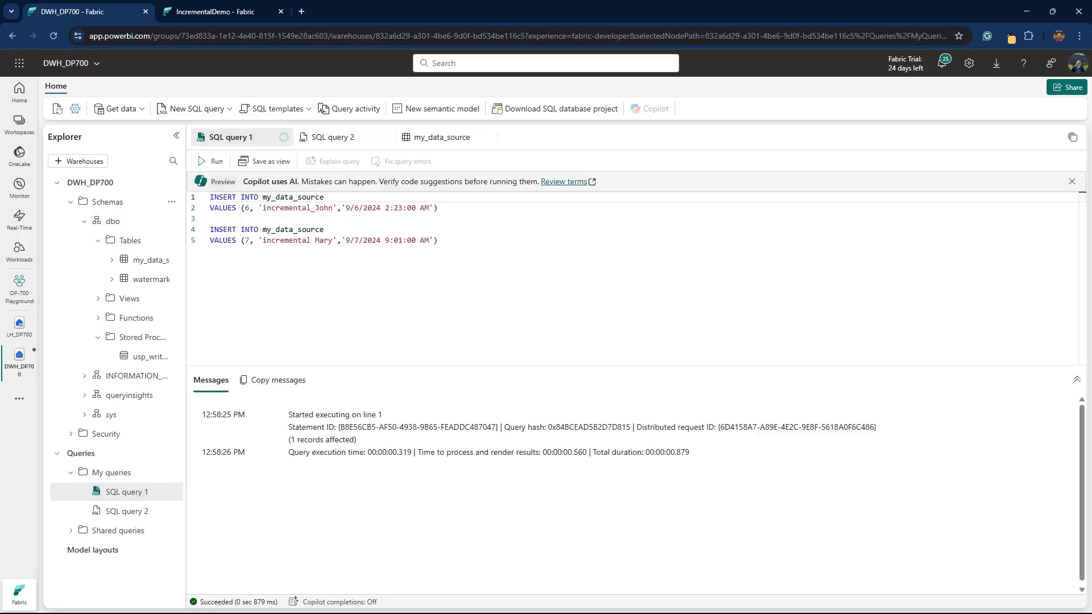
# In DWH_DP700, insert records 6 (9/6/2024 2:23:00 AM) and 7 (9/7/2024 9:01:00 AM) into my_data_source with SQL query 1, and view the table.
pyautogui.click(316, 240)
pyautogui.press('BackSpace')
pyautogui.write("_Mary','9/7/2024 9:01:00 AM')")
pyautogui.hotkey('ctrl', 'Return')
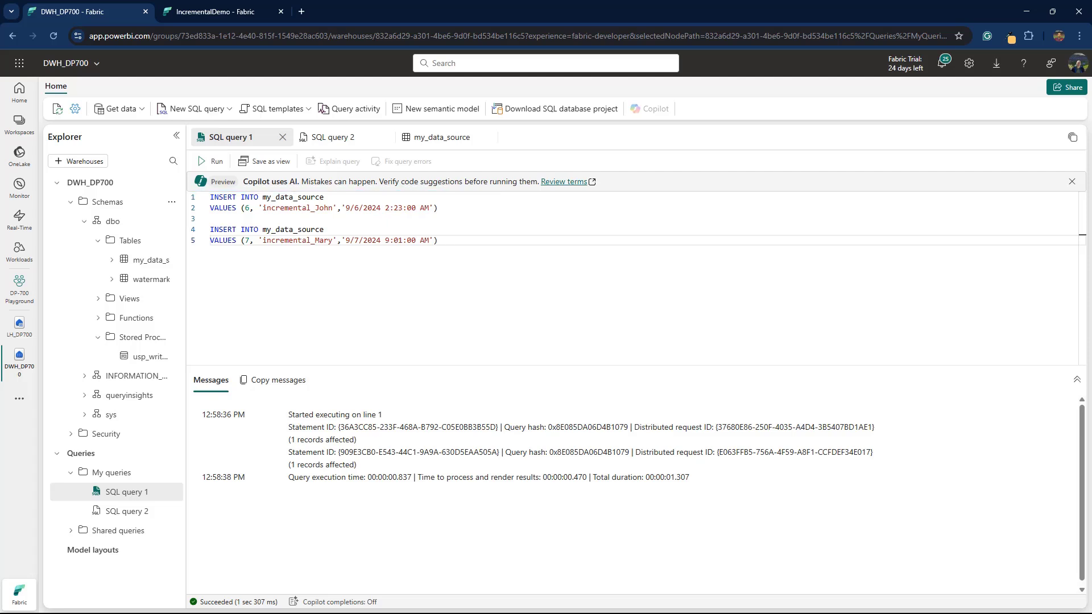
pyautogui.click(151, 260)
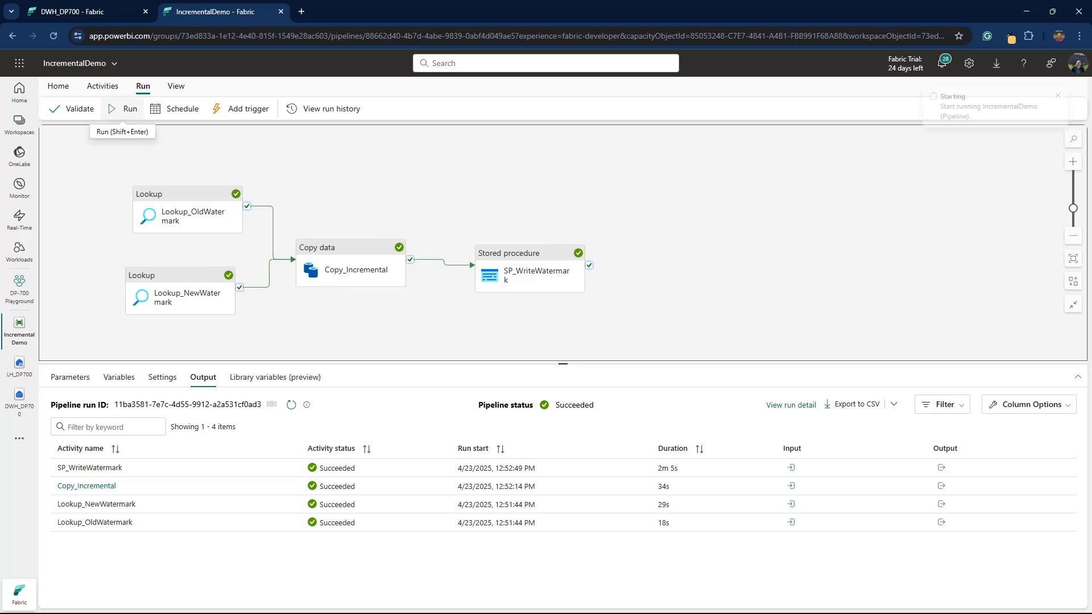
# Run the IncrementalDemo pipeline again and preview the newest text file in the lakehouse's DP700_Incremental folder.
pyautogui.click(128, 108)
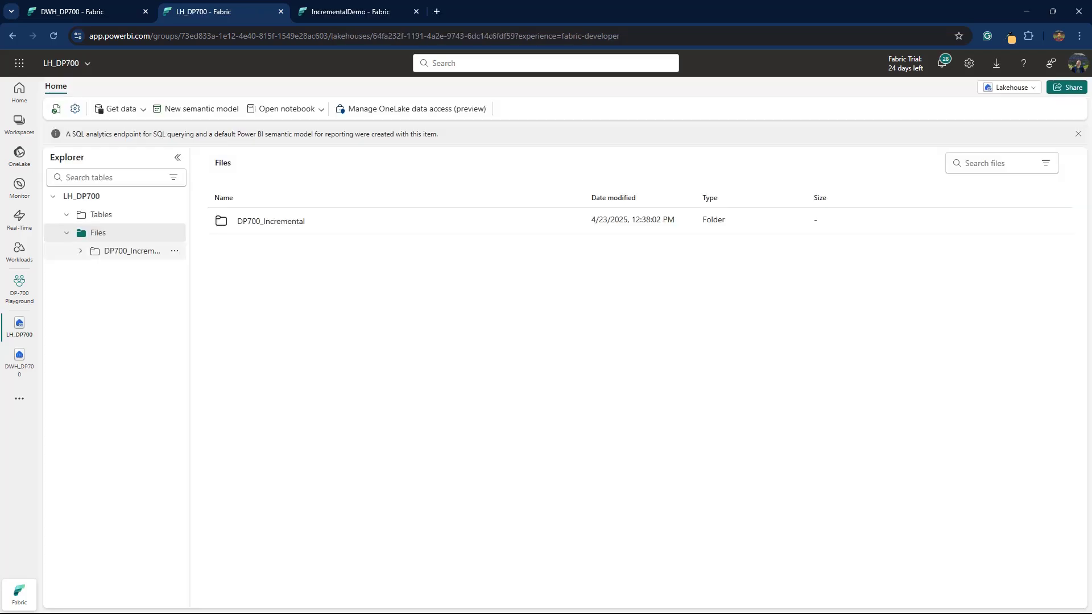
pyautogui.click(131, 251)
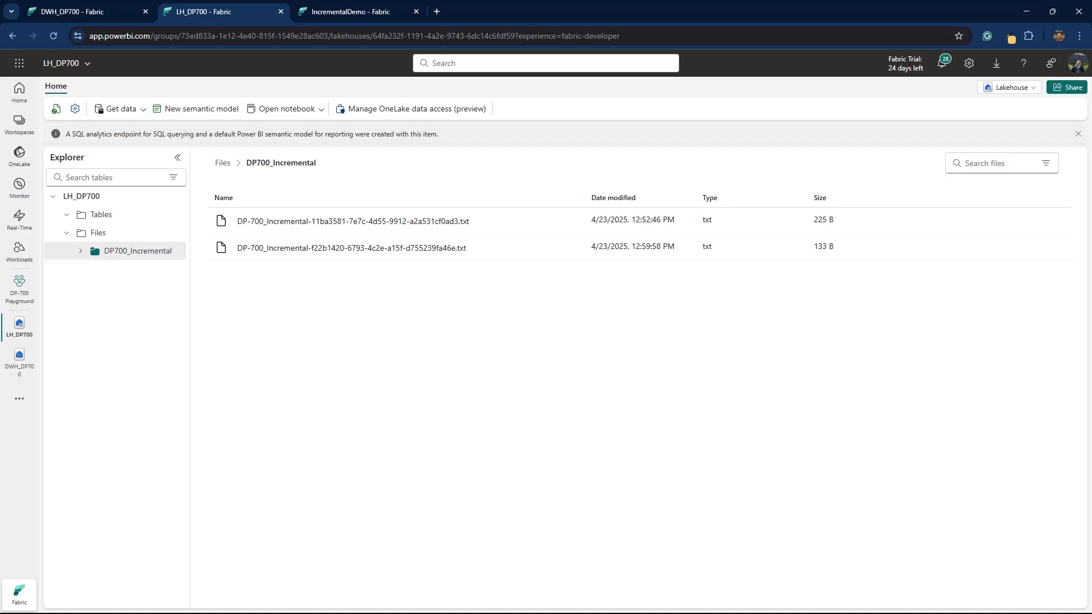
pyautogui.click(352, 248)
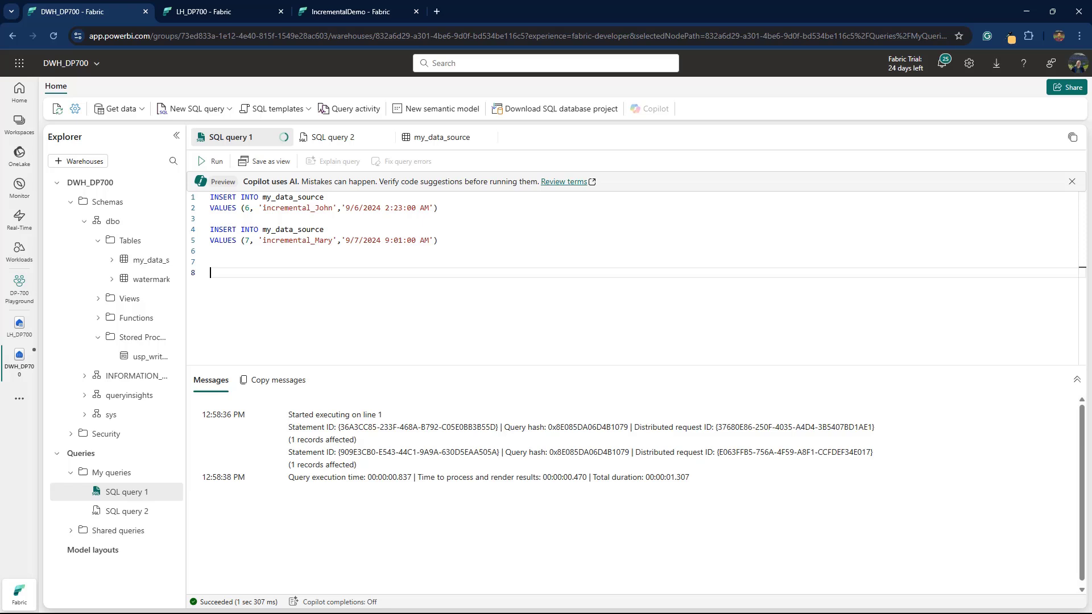
# Add SELECT * FROM watermark_table to SQL query 1 in the DWH_DP700 warehouse and run only that statement.
pyautogui.write('SELECT *')
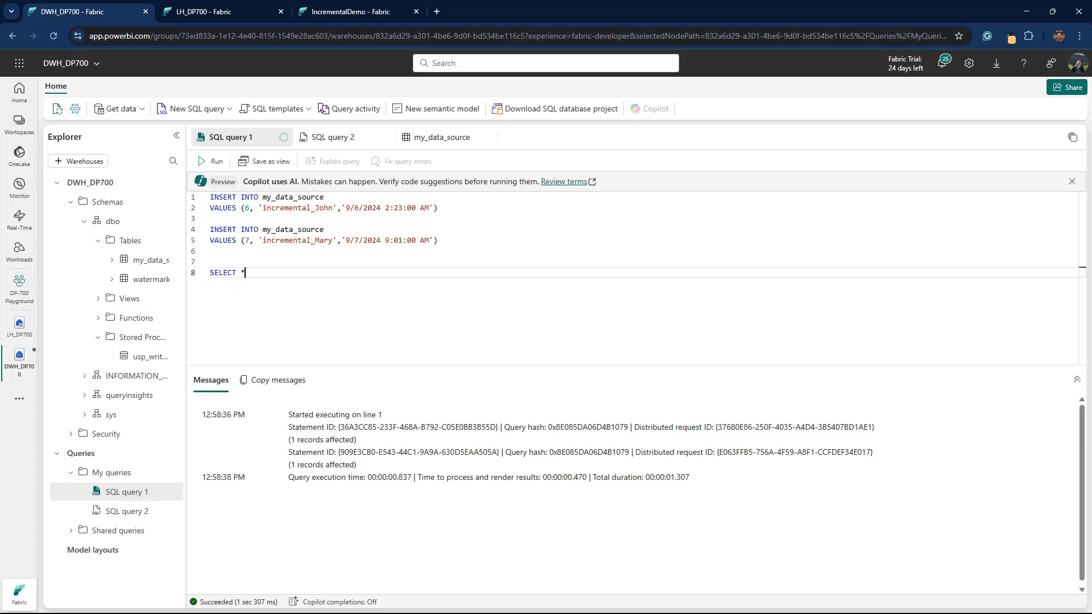
pyautogui.press('Return')
pyautogui.write('FROM ')
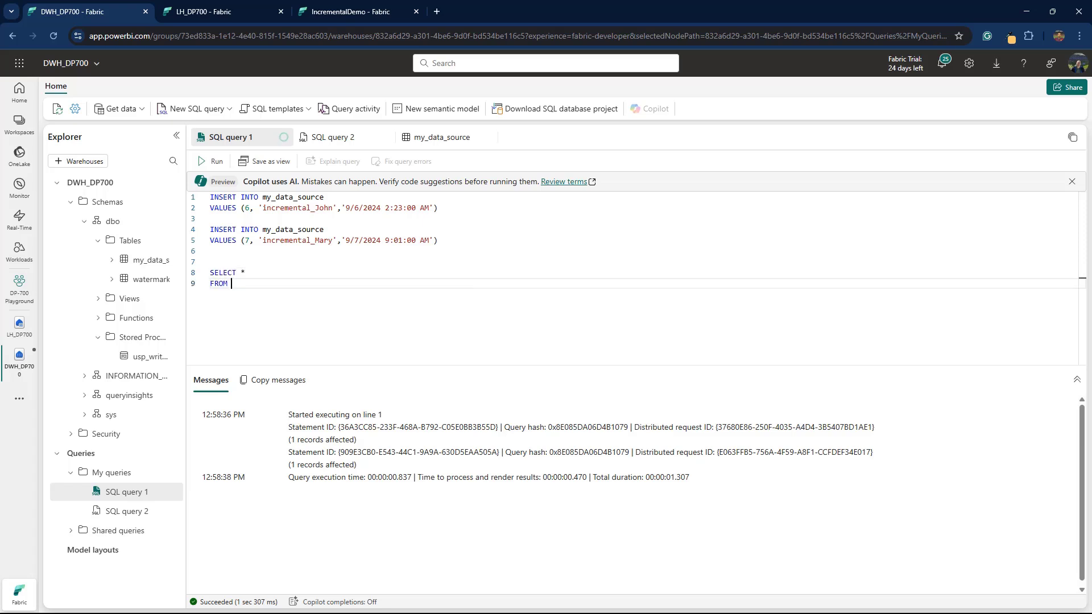
pyautogui.write('watermark_table')
pyautogui.hotkey('shift', 'Up')
pyautogui.hotkey('shift', 'Up')
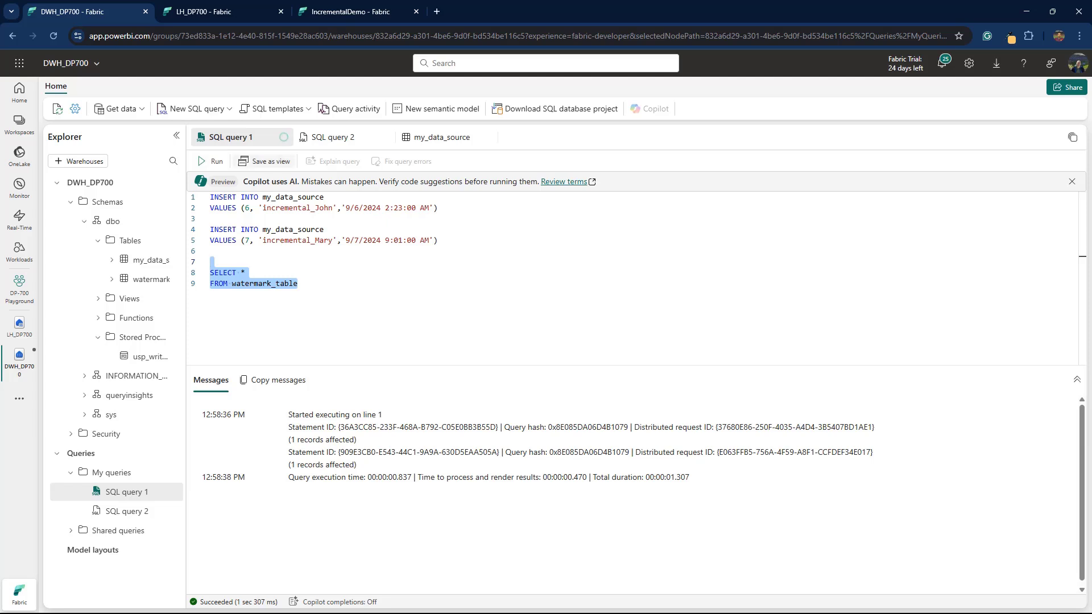
pyautogui.hotkey('ctrl', 'Return')
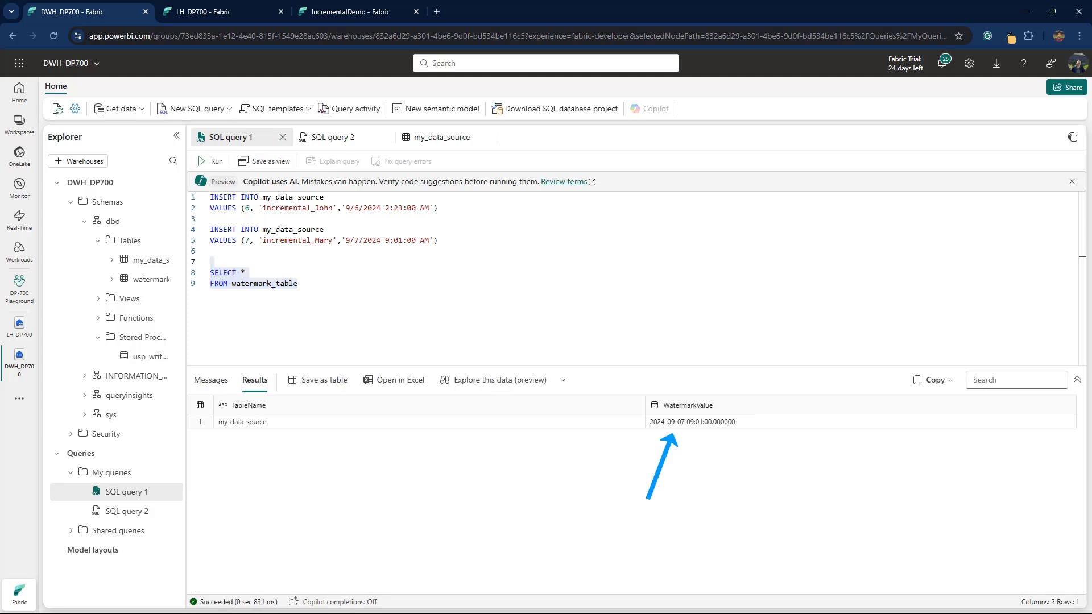